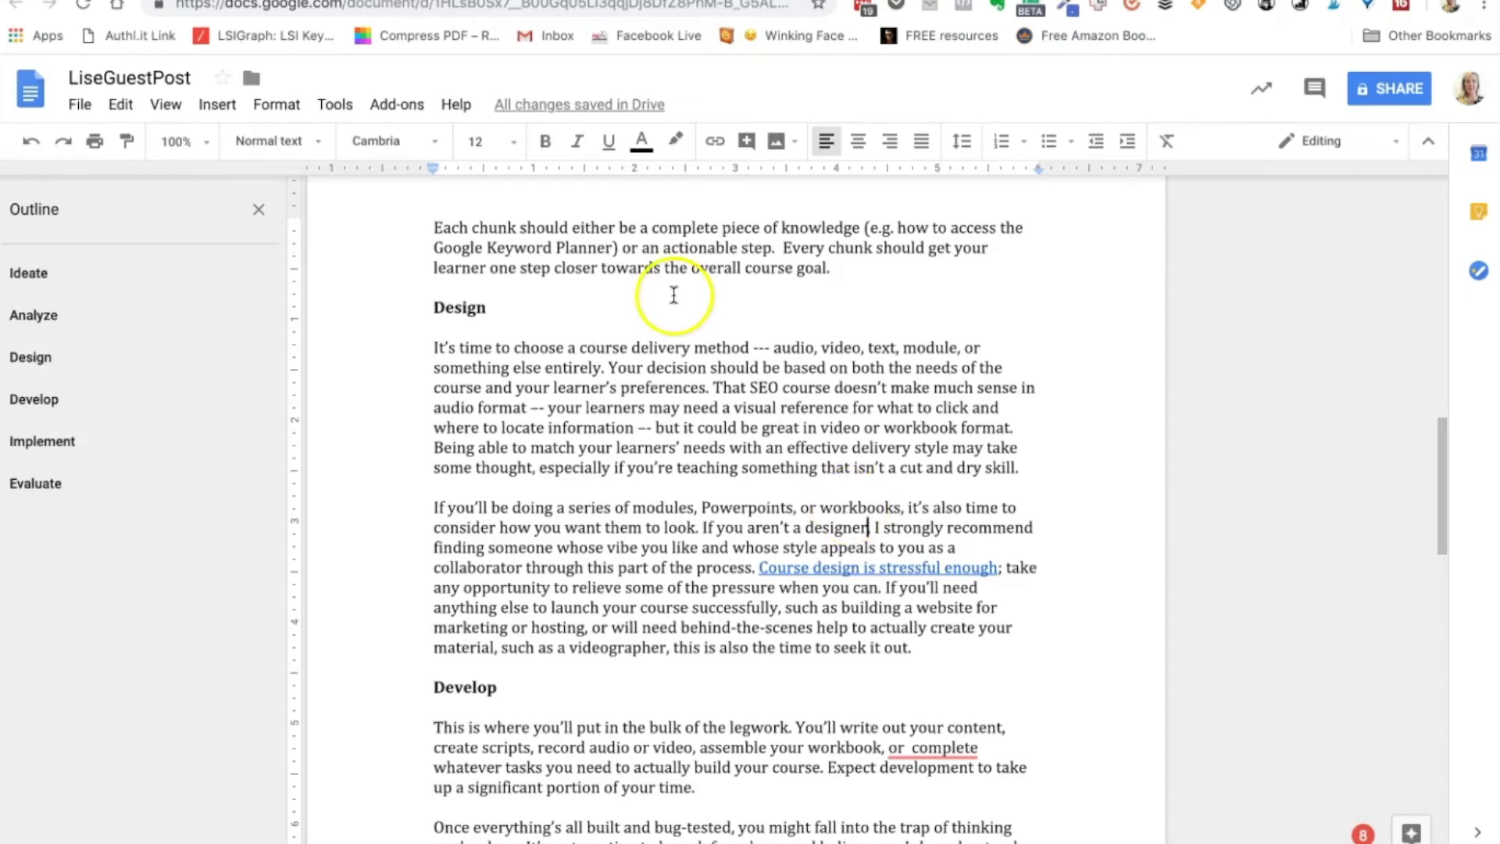
# Bring up the File menu for the guest post in Google Docs
pyautogui.click(80, 104)
# Download the guest post as a PDF document and select the default name test.pdf to replace it
pyautogui.click(314, 373)
pyautogui.click(745, 48)
pyautogui.doubleClick(745, 48)
pyautogui.write('testhyperlinks.pdf')
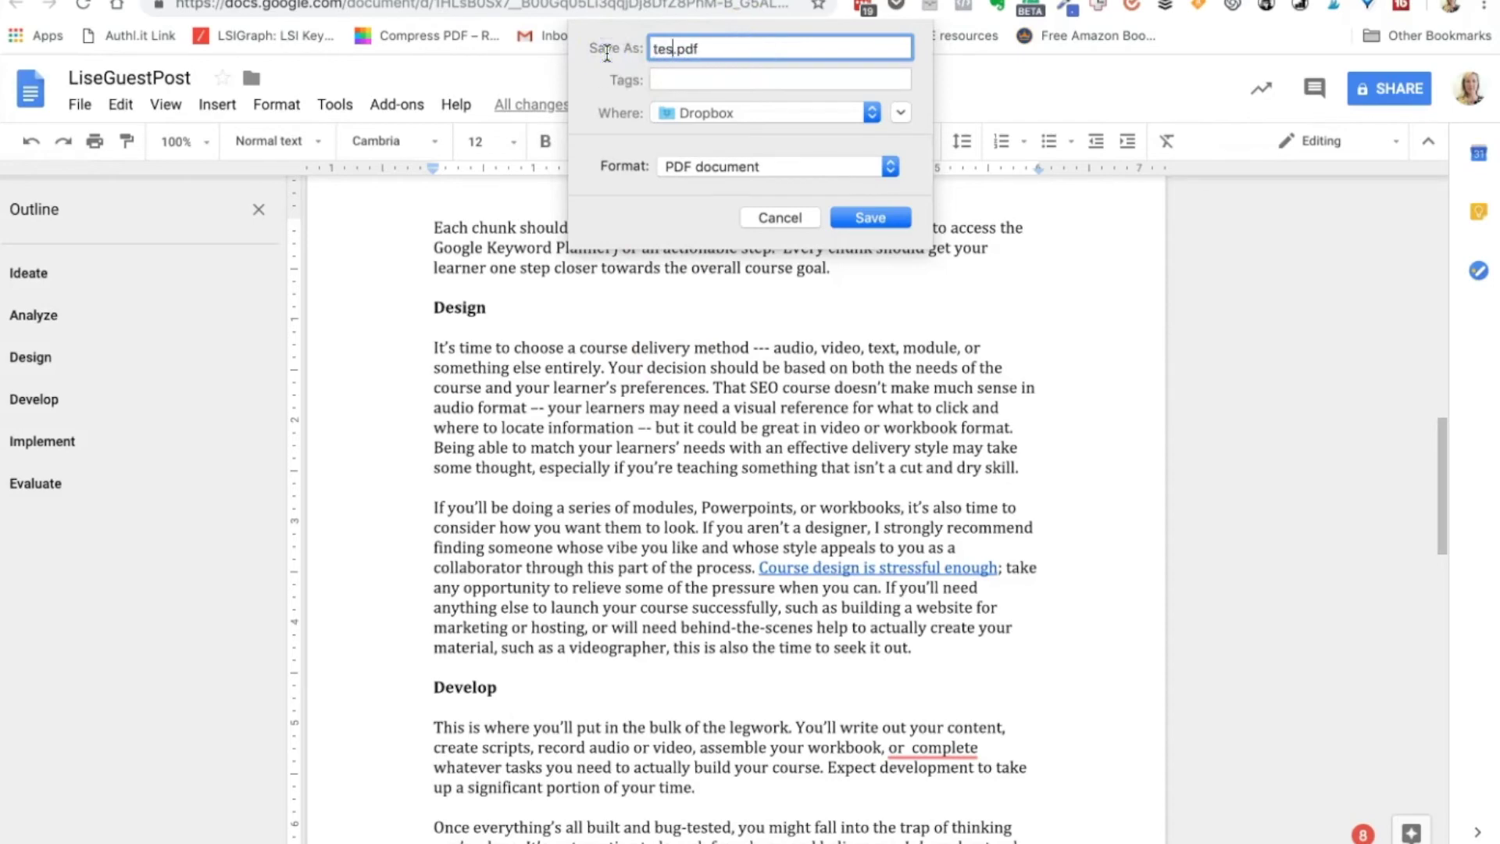